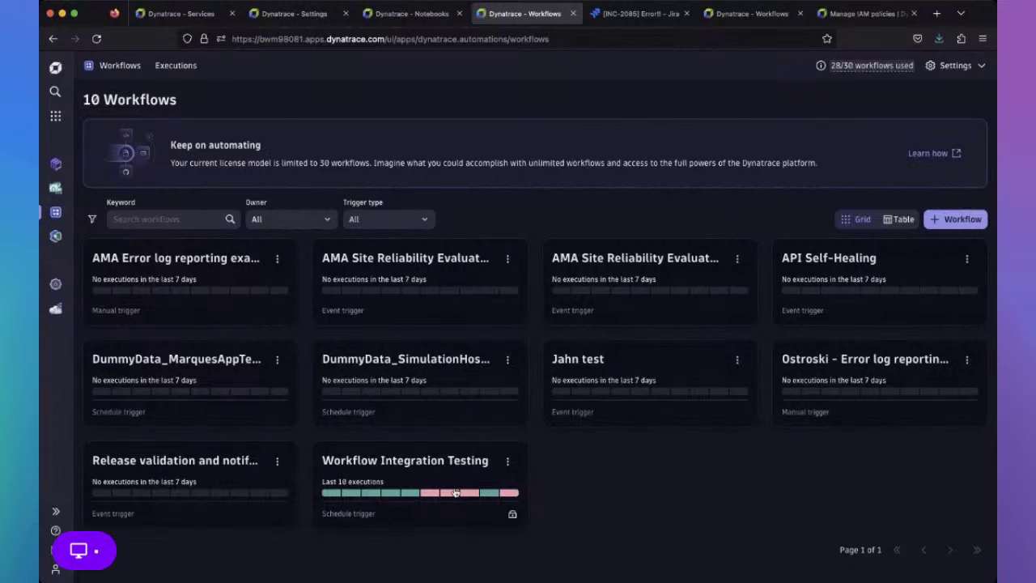
- Open the Workflow Integration Testing workflow and review its fixed time trigger and its Jira and Slack tasks
{"action": "left_click", "coordinate": [416, 472]}
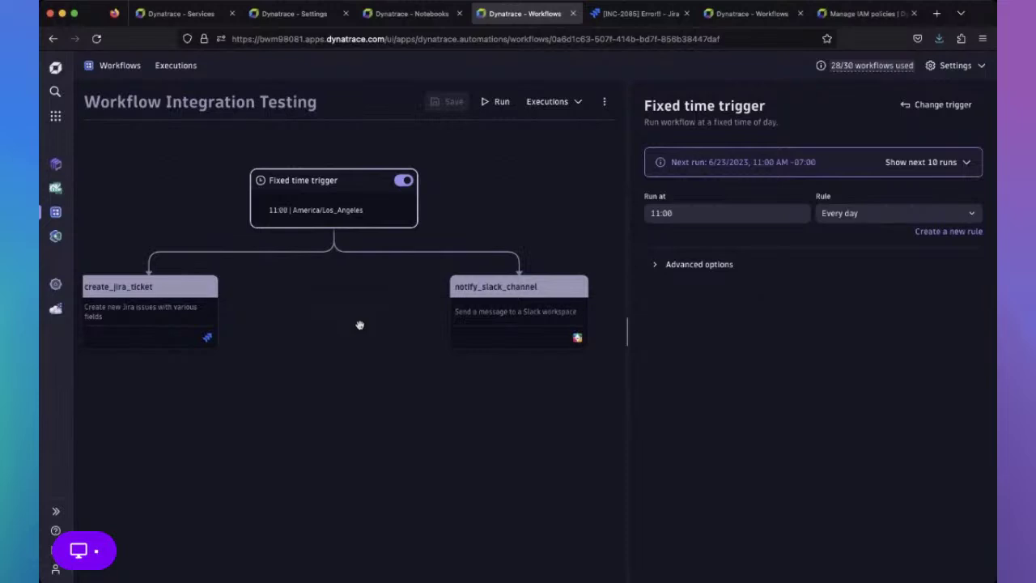
{"action": "mouse_move", "coordinate": [310, 225]}
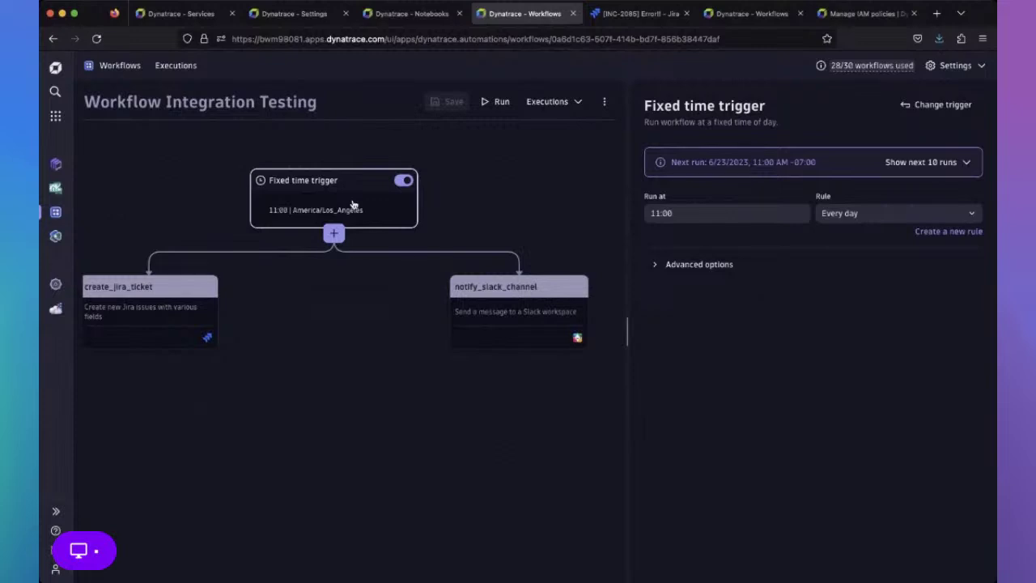
{"action": "mouse_move", "coordinate": [157, 301]}
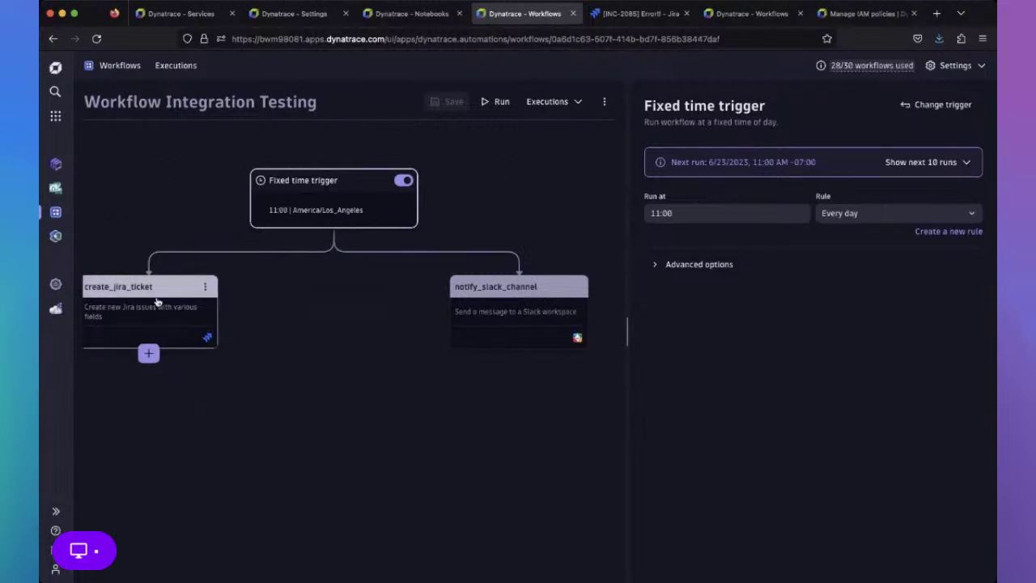
{"action": "mouse_move", "coordinate": [344, 196]}
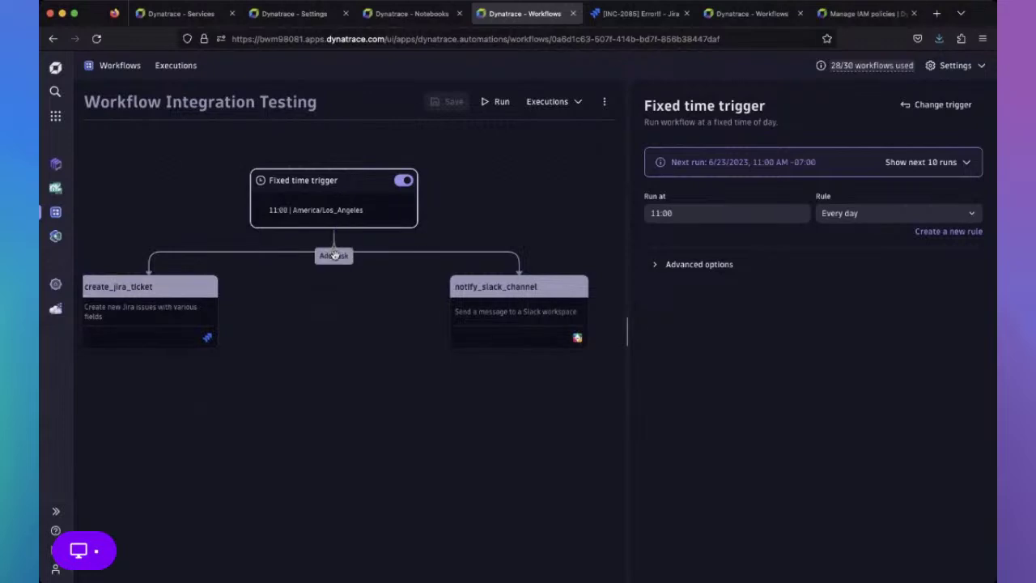
{"action": "mouse_move", "coordinate": [146, 329]}
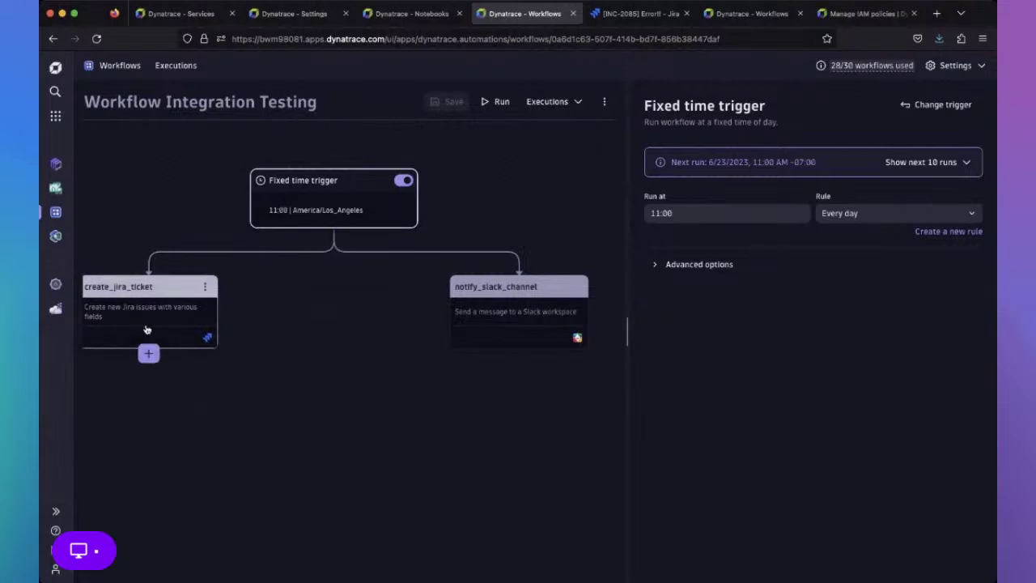
{"action": "mouse_move", "coordinate": [479, 319]}
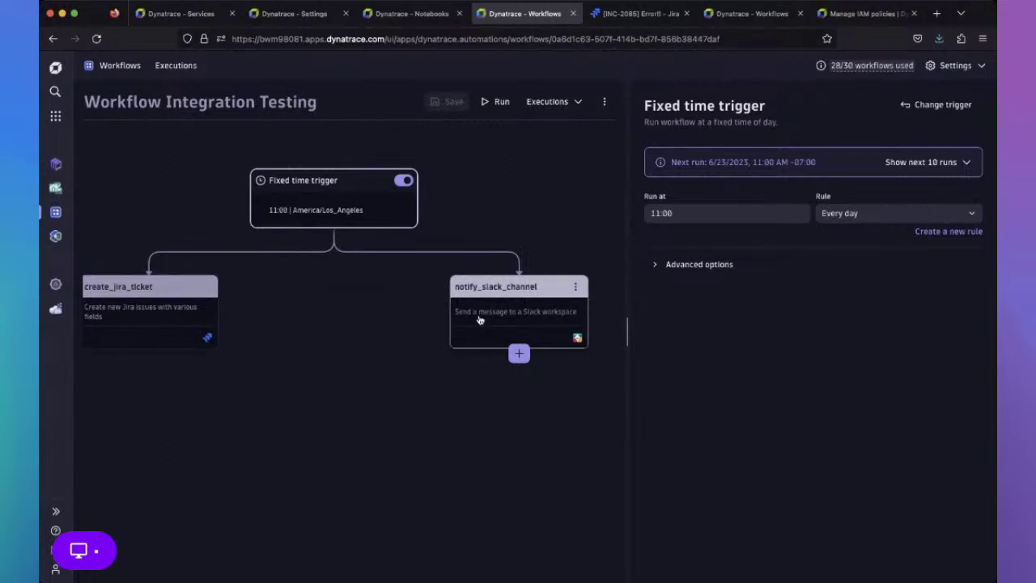
- Replace the notify_slack_channel task's message with a hello greeting addressing a colleague by first name, and save the workflow
{"action": "left_click", "coordinate": [479, 319]}
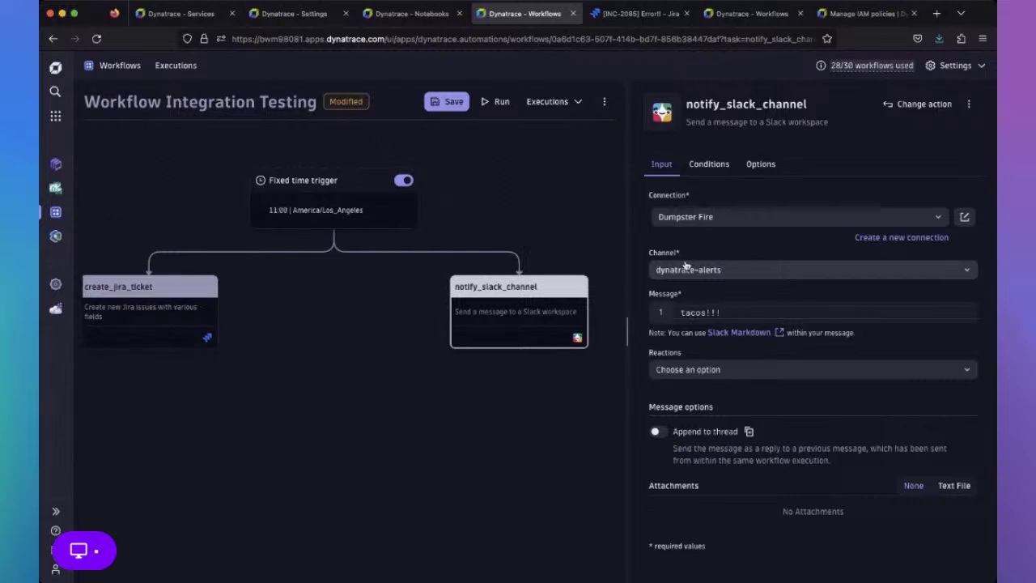
{"action": "triple_click", "coordinate": [701, 314]}
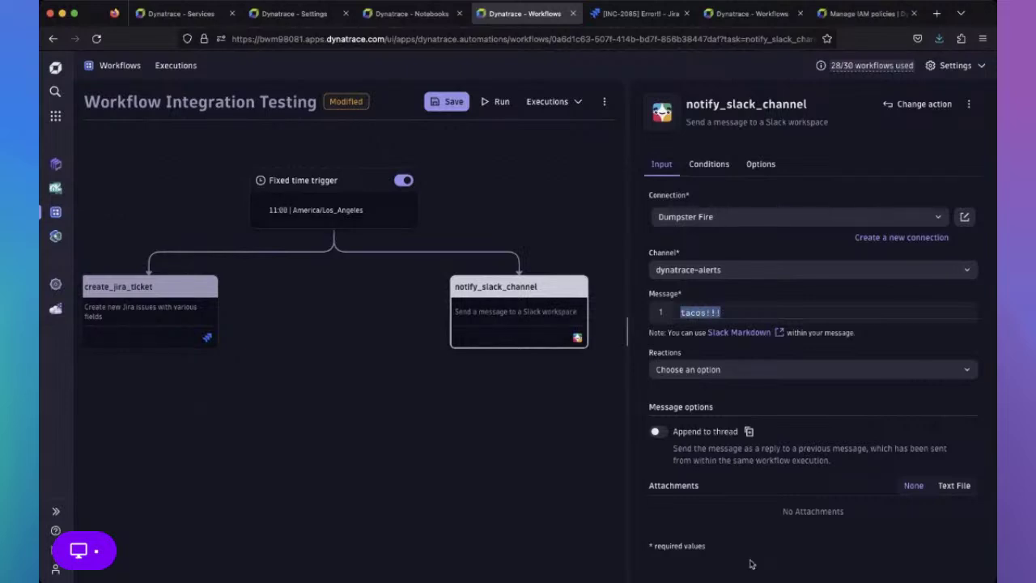
{"action": "key", "text": "BackSpace"}
{"action": "type", "text": "hello tushar!"}
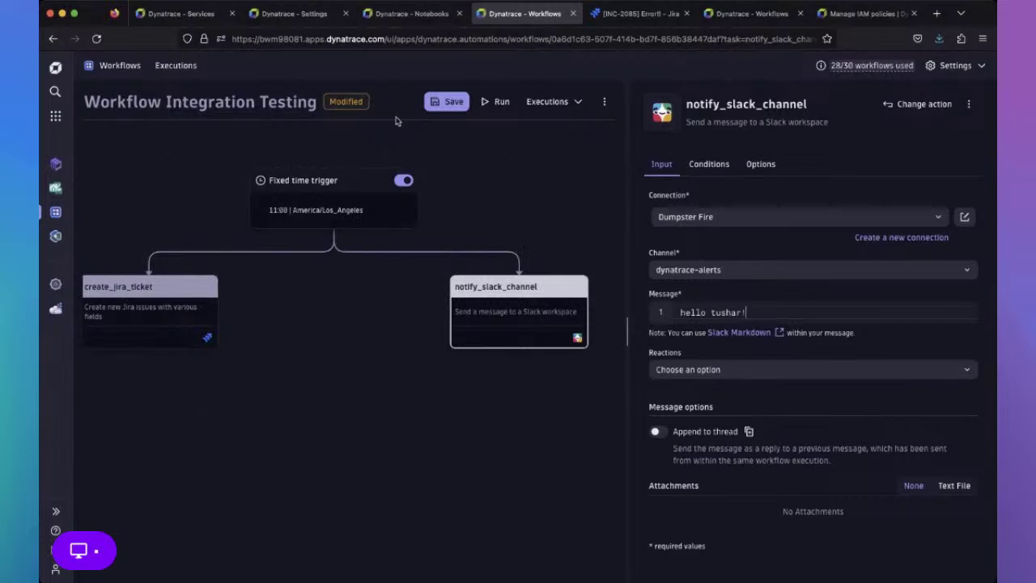
{"action": "left_click", "coordinate": [439, 108]}
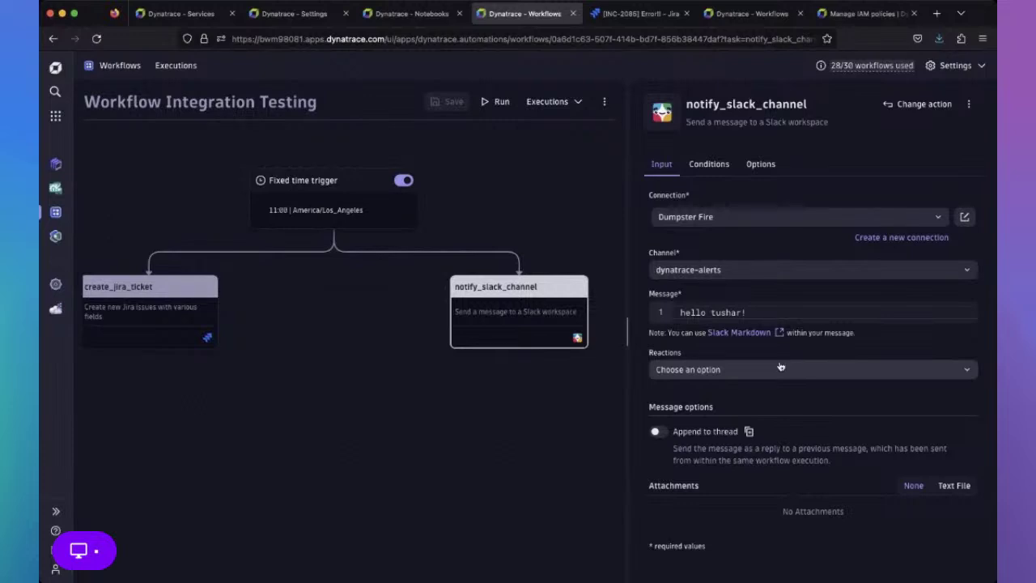
{"action": "mouse_move", "coordinate": [335, 233]}
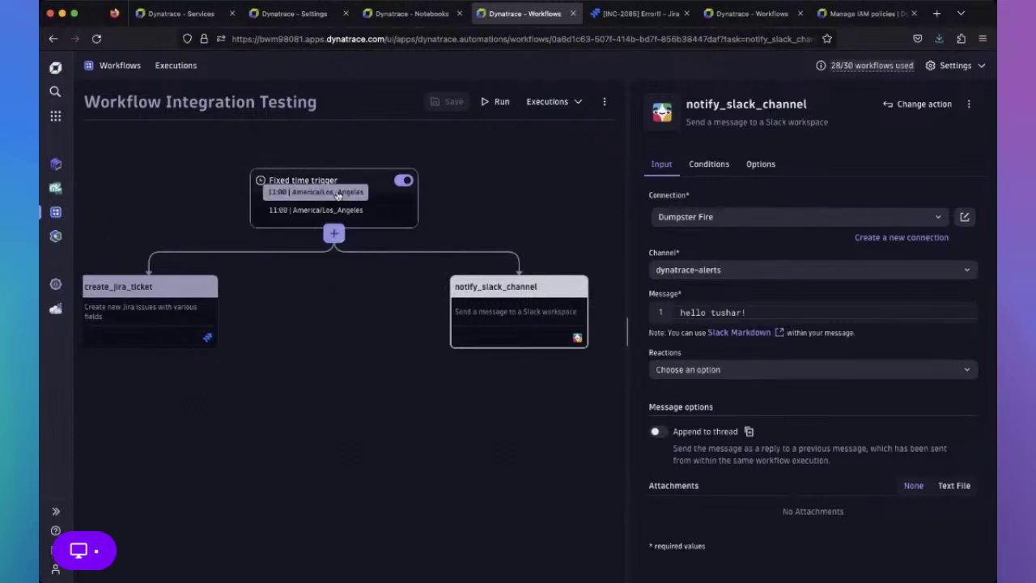
{"action": "left_click", "coordinate": [335, 237]}
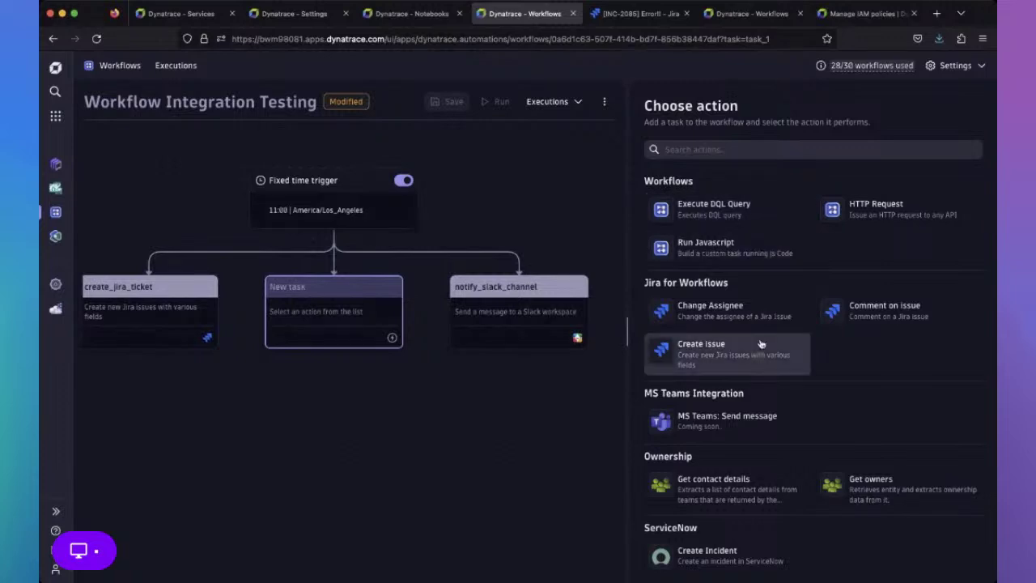
{"action": "scroll", "coordinate": [761, 339], "scroll_direction": "down", "scroll_amount": 3}
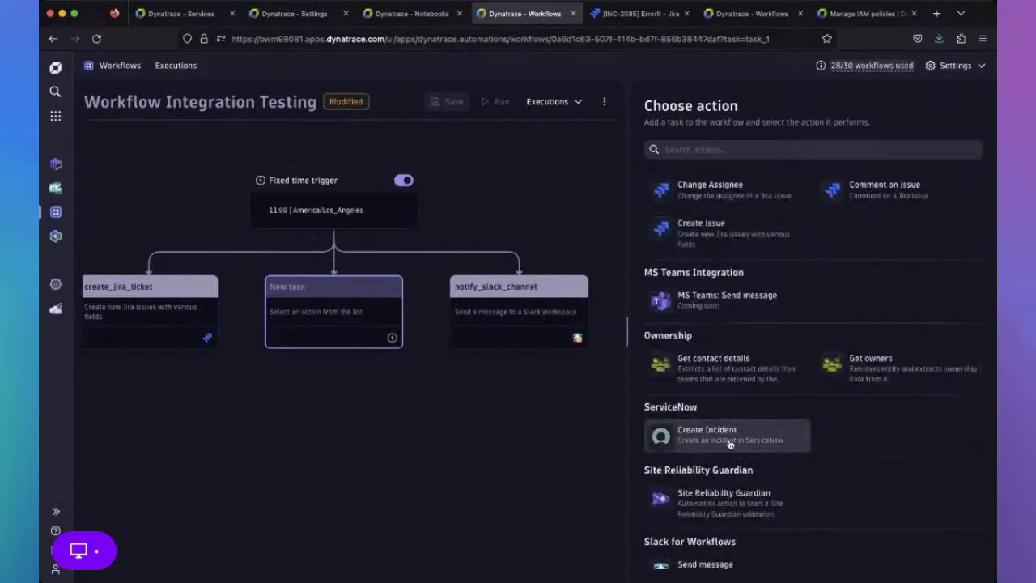
{"action": "scroll", "coordinate": [729, 444], "scroll_direction": "down", "scroll_amount": 1}
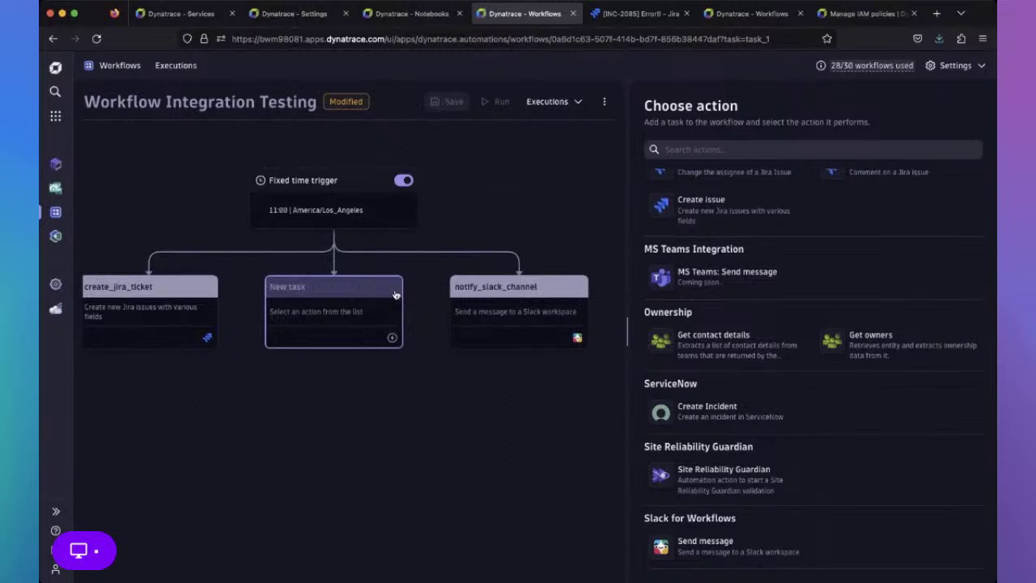
{"action": "left_click", "coordinate": [515, 236]}
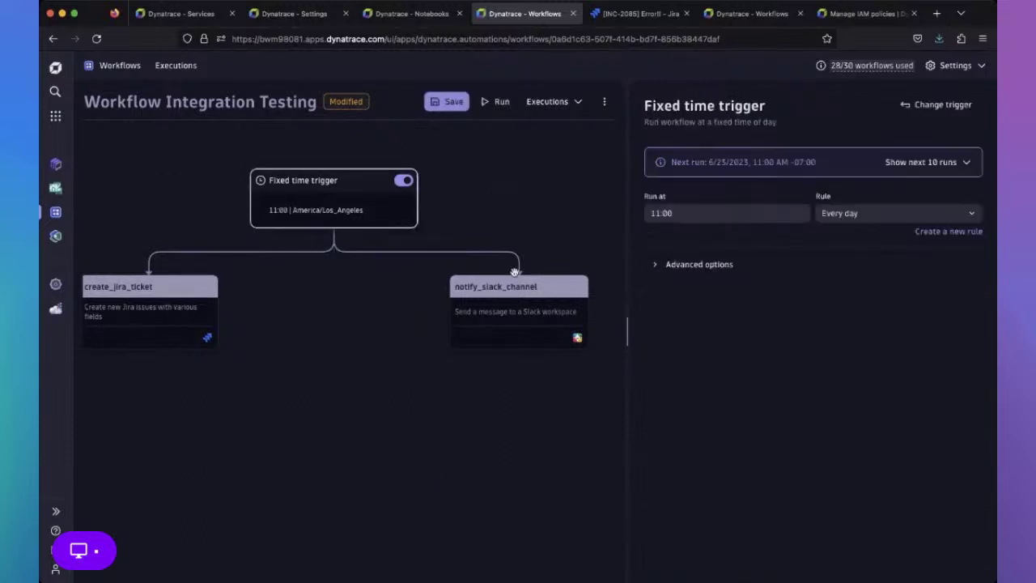
- In the create_jira_ticket task, set the issue type to Bug and the priority to High
{"action": "left_click", "coordinate": [507, 296]}
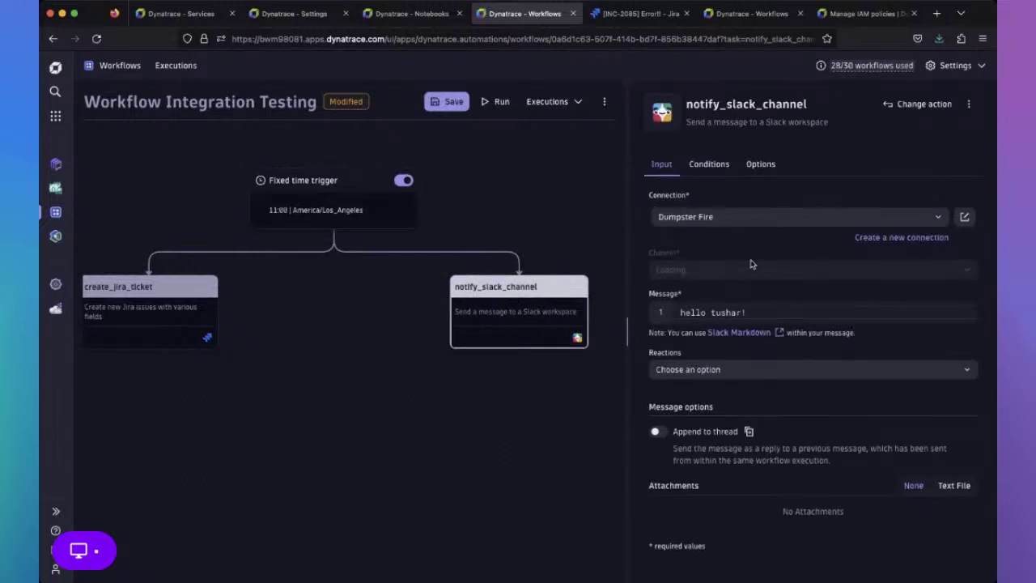
{"action": "left_click", "coordinate": [119, 304]}
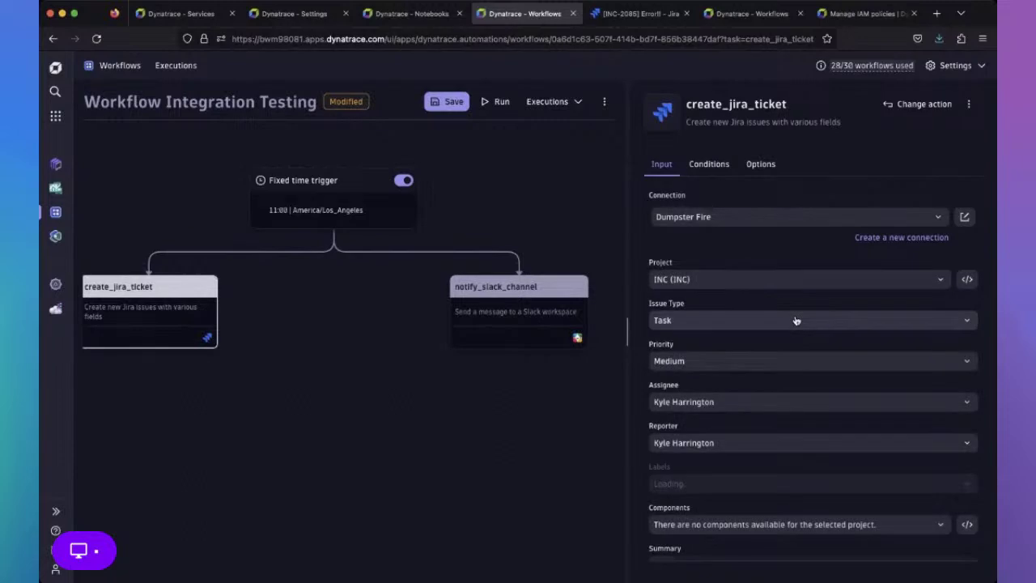
{"action": "scroll", "coordinate": [795, 320], "scroll_direction": "down", "scroll_amount": 1}
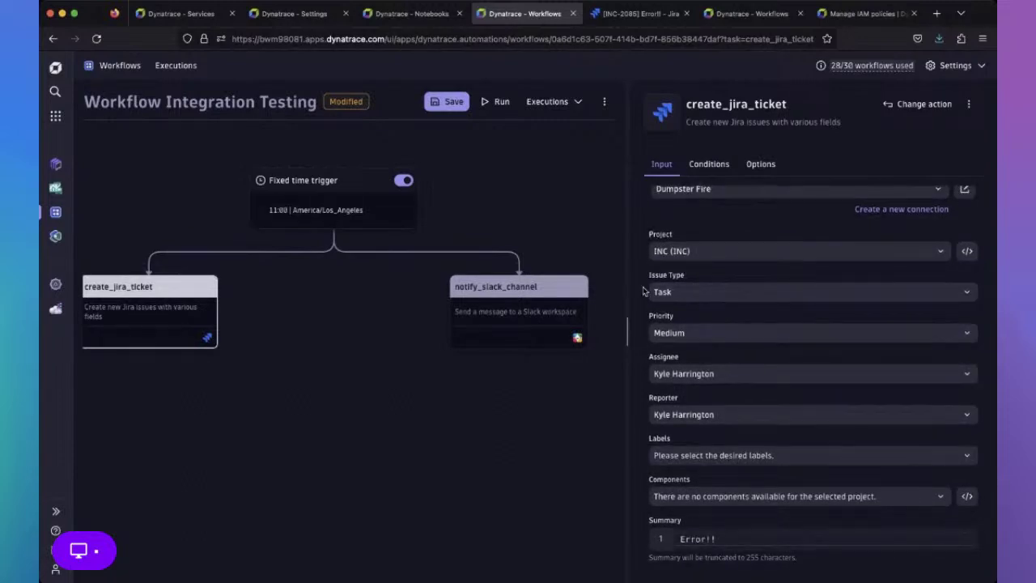
{"action": "left_click", "coordinate": [716, 255]}
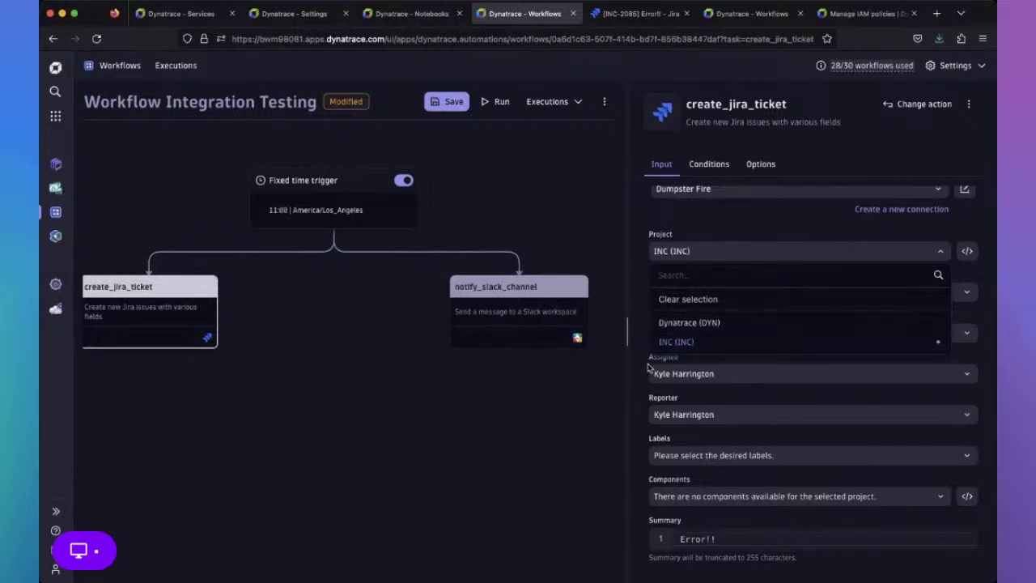
{"action": "left_click", "coordinate": [979, 301]}
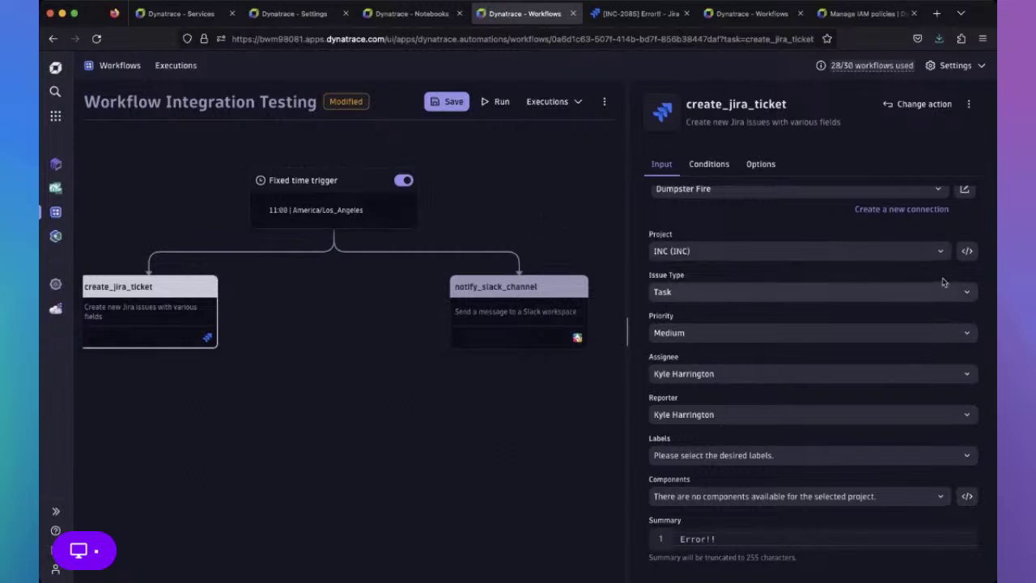
{"action": "left_click", "coordinate": [685, 297]}
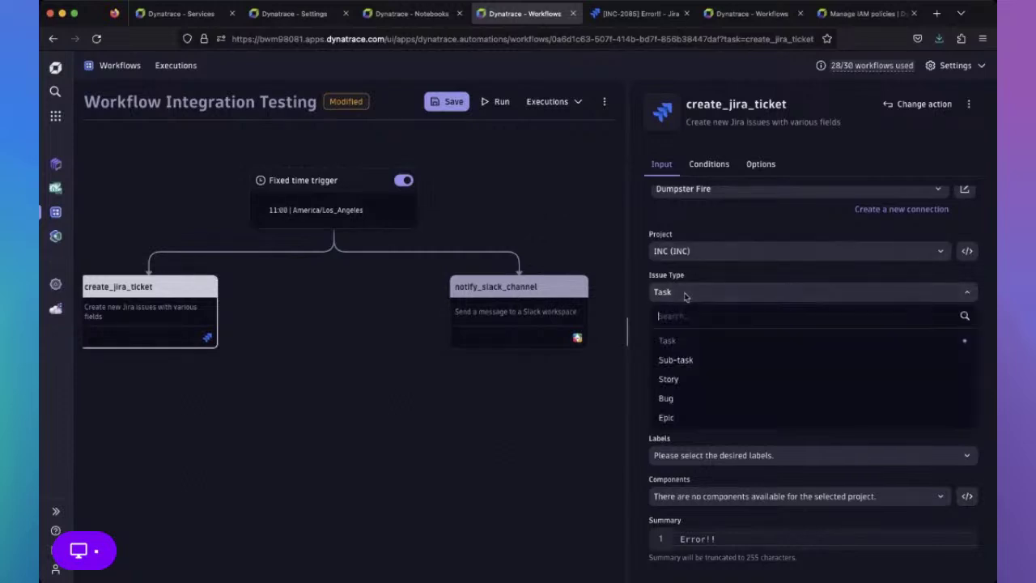
{"action": "left_click", "coordinate": [669, 399]}
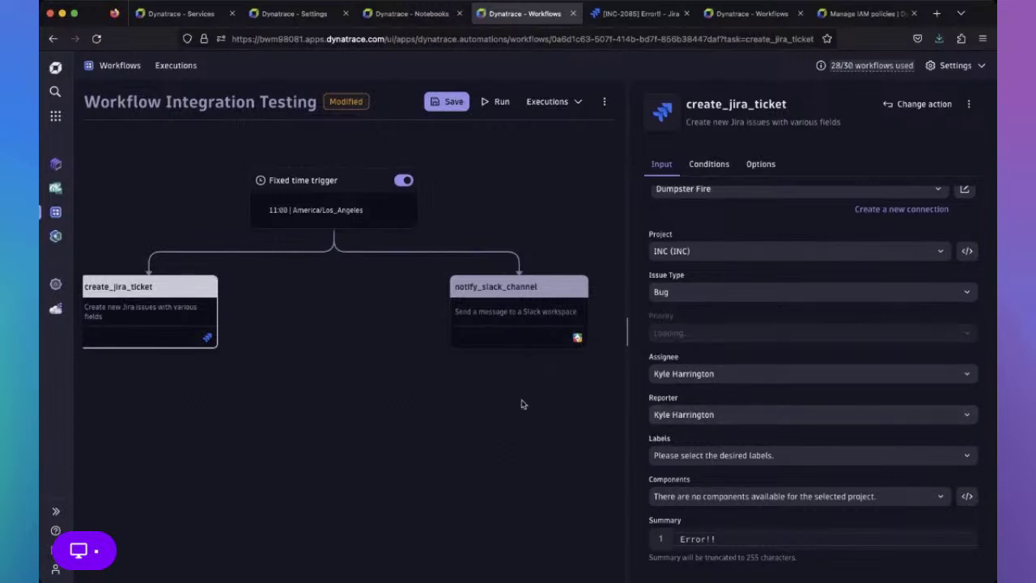
{"action": "left_click", "coordinate": [758, 340]}
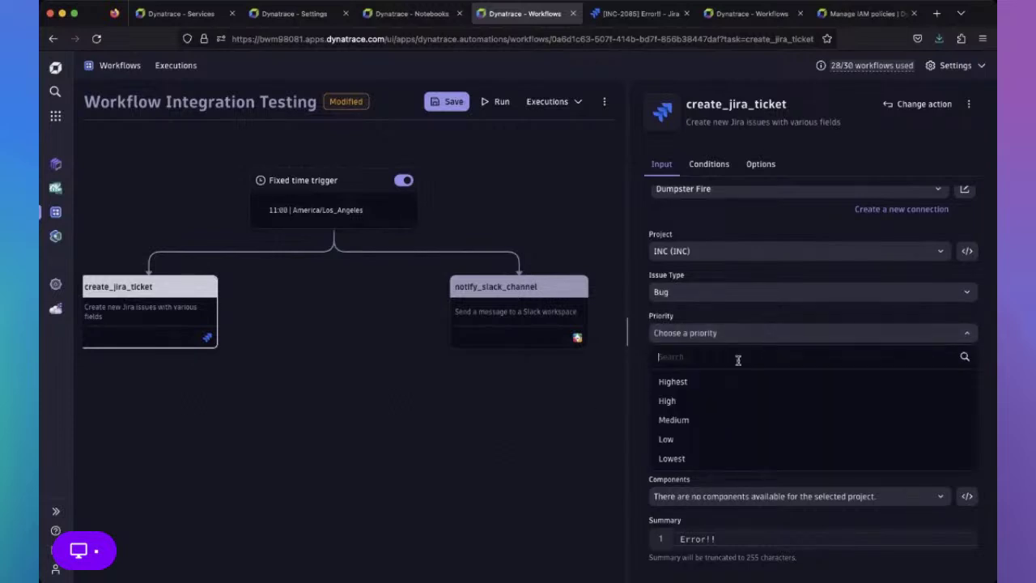
{"action": "left_click", "coordinate": [669, 400]}
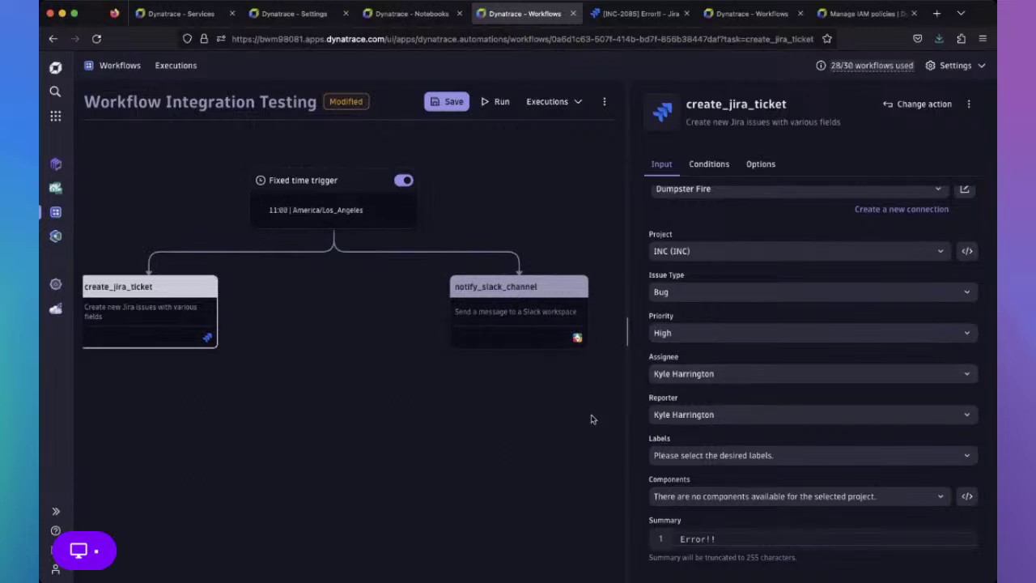
- Replace the Jira ticket's summary with the colleague's first name followed by "broke something!", and save the workflow
{"action": "scroll", "coordinate": [594, 421], "scroll_direction": "down", "scroll_amount": 2}
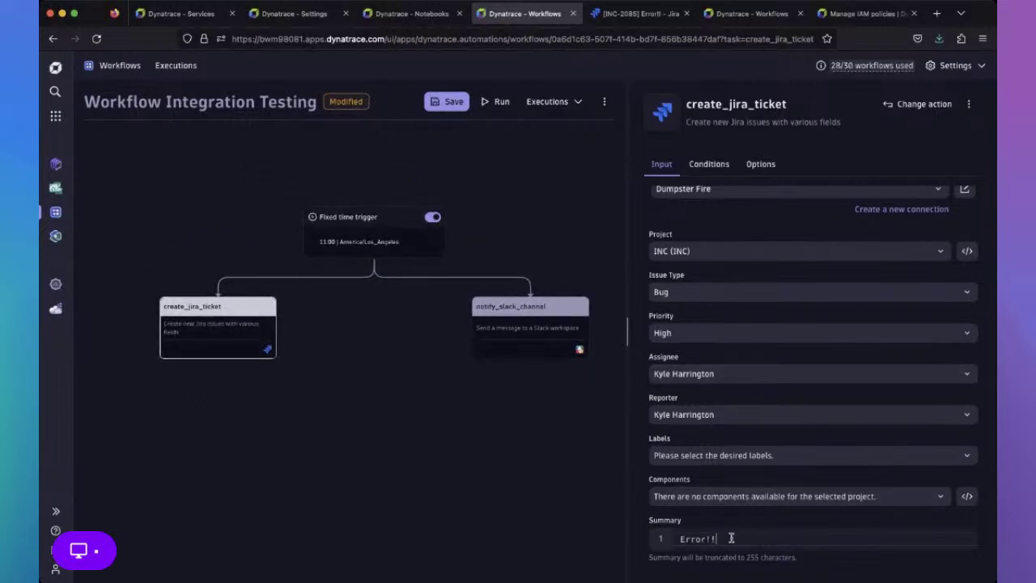
{"action": "key", "text": "BackSpace"}
{"action": "key", "text": "BackSpace"}
{"action": "key", "text": "BackSpace"}
{"action": "key", "text": "BackSpace"}
{"action": "key", "text": "BackSpace"}
{"action": "key", "text": "BackSpace"}
{"action": "key", "text": "BackSpace"}
{"action": "type", "text": "Tushar broke something!"}
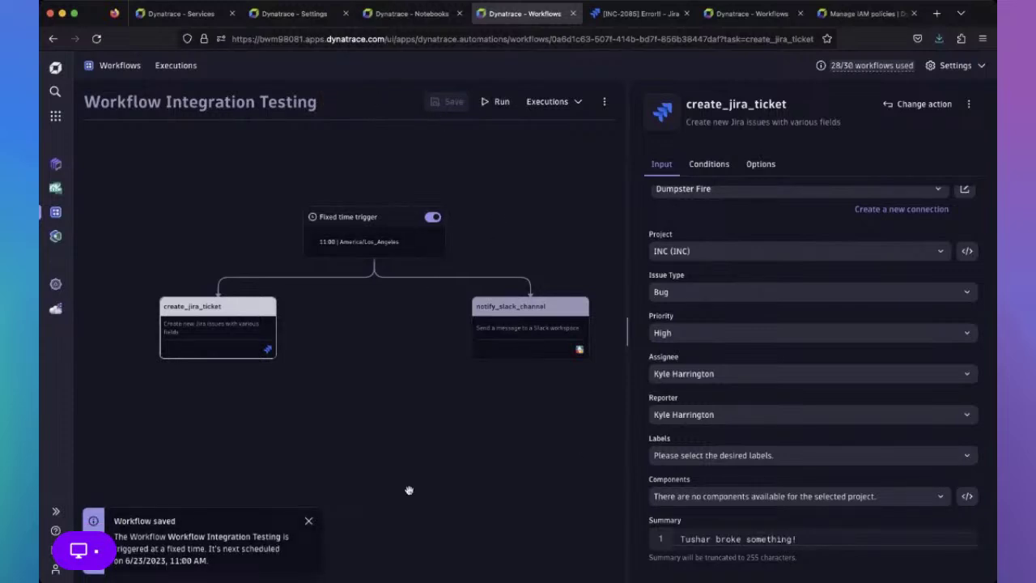
- Run the workflow, switch to Jira and refresh the INC project's issue list to check the created ticket
{"action": "left_click", "coordinate": [351, 242]}
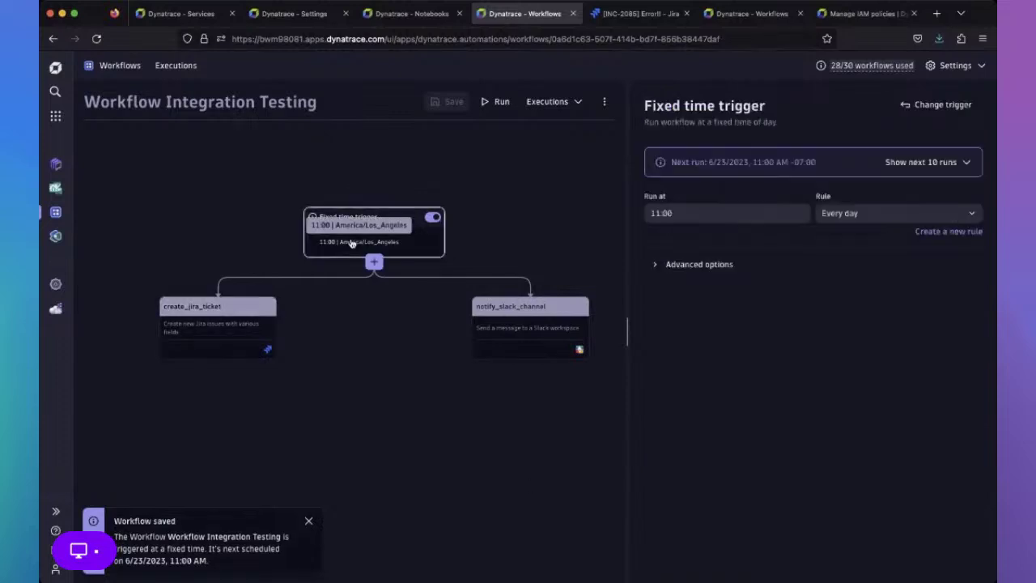
{"action": "left_click", "coordinate": [501, 102]}
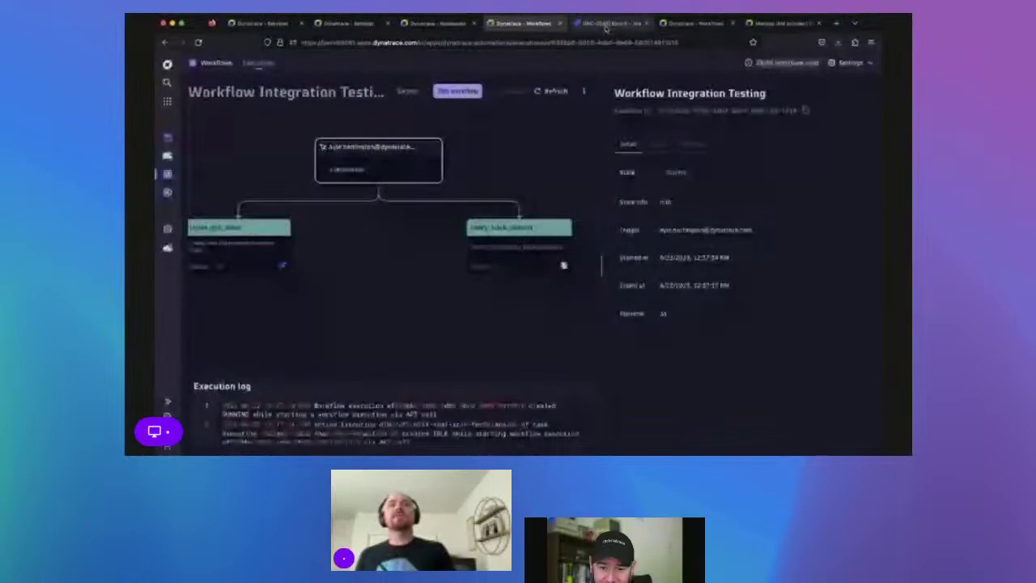
{"action": "left_click", "coordinate": [606, 24]}
{"action": "left_click", "coordinate": [527, 23]}
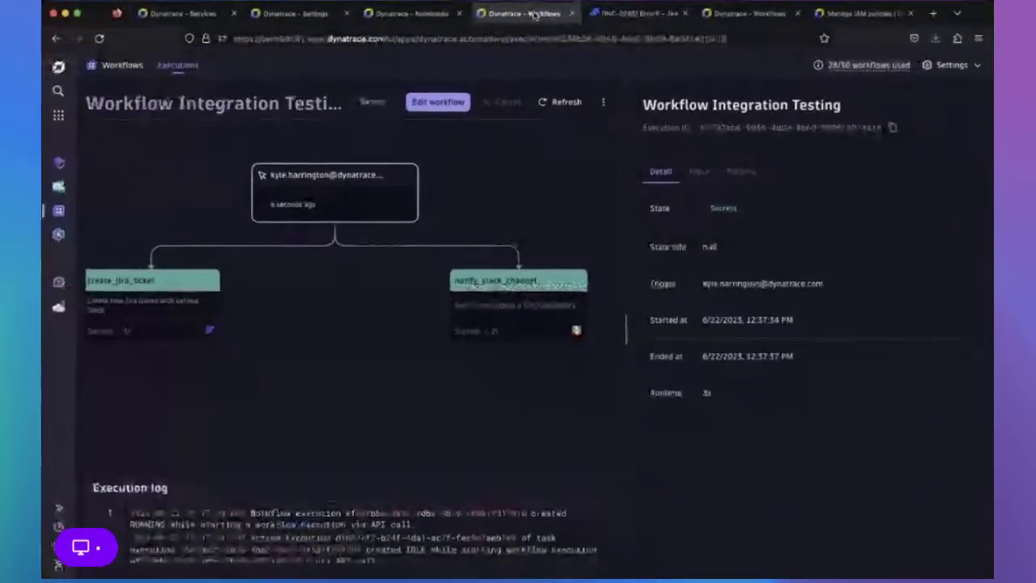
{"action": "left_click", "coordinate": [639, 13]}
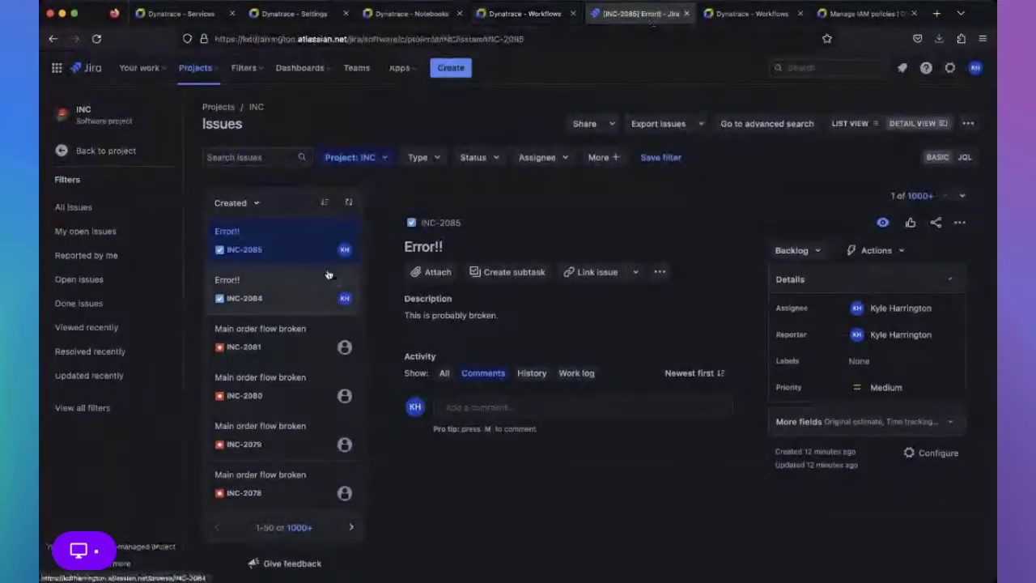
{"action": "left_click", "coordinate": [349, 202]}
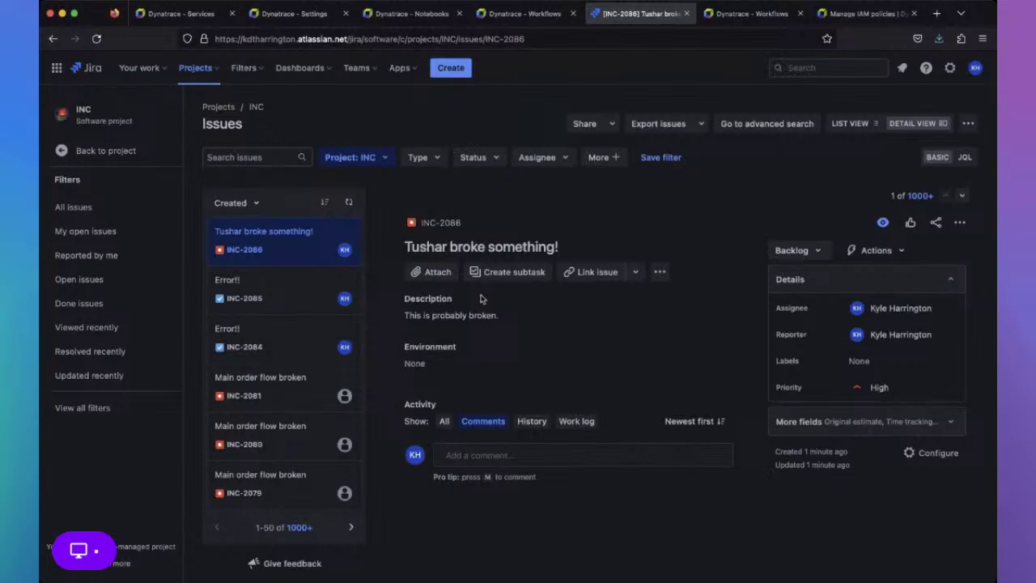
- Switch back to Dynatrace, reopen the executed workflow for editing and add a new task following create_jira_ticket
{"action": "left_click", "coordinate": [524, 14]}
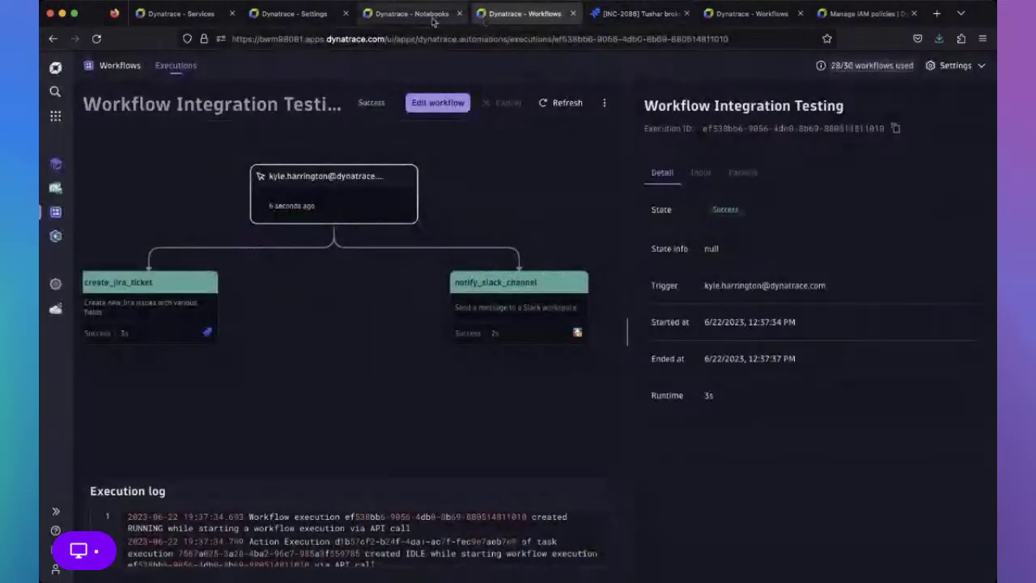
{"action": "left_click", "coordinate": [169, 315]}
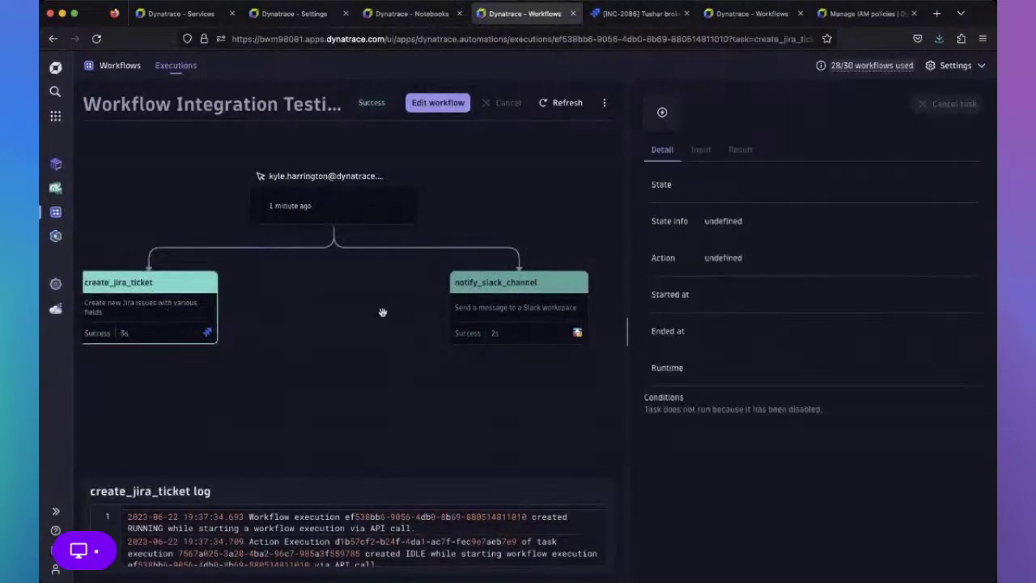
{"action": "left_click_drag", "start_coordinate": [341, 333], "coordinate": [386, 319]}
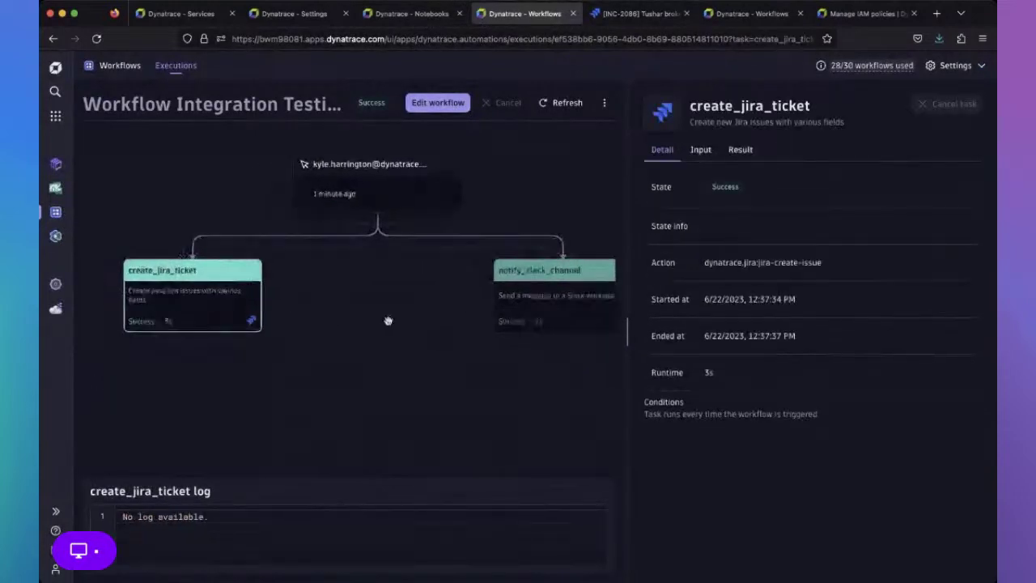
{"action": "left_click", "coordinate": [437, 102]}
{"action": "left_click_drag", "start_coordinate": [327, 368], "coordinate": [381, 330]}
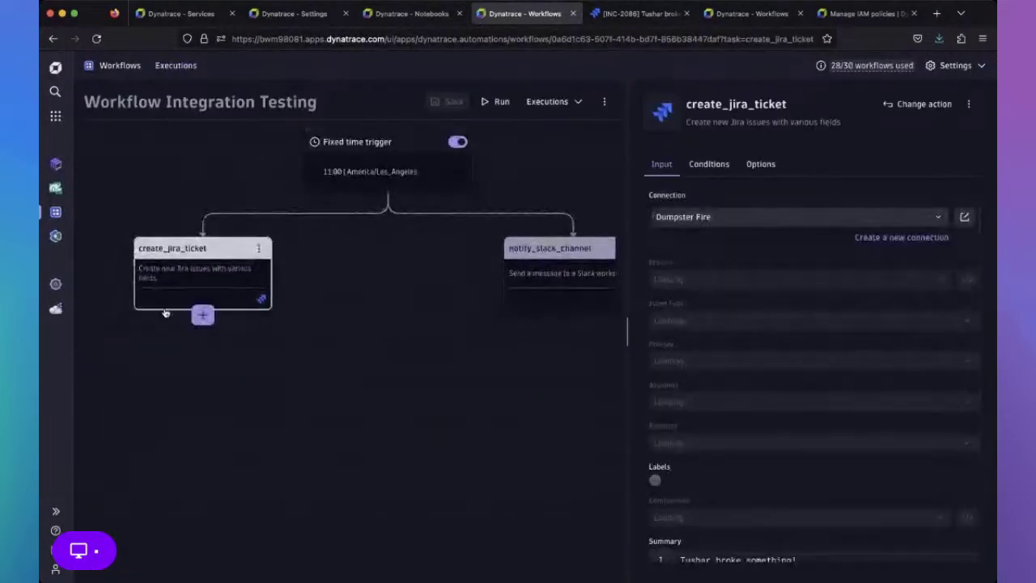
{"action": "left_click", "coordinate": [204, 315]}
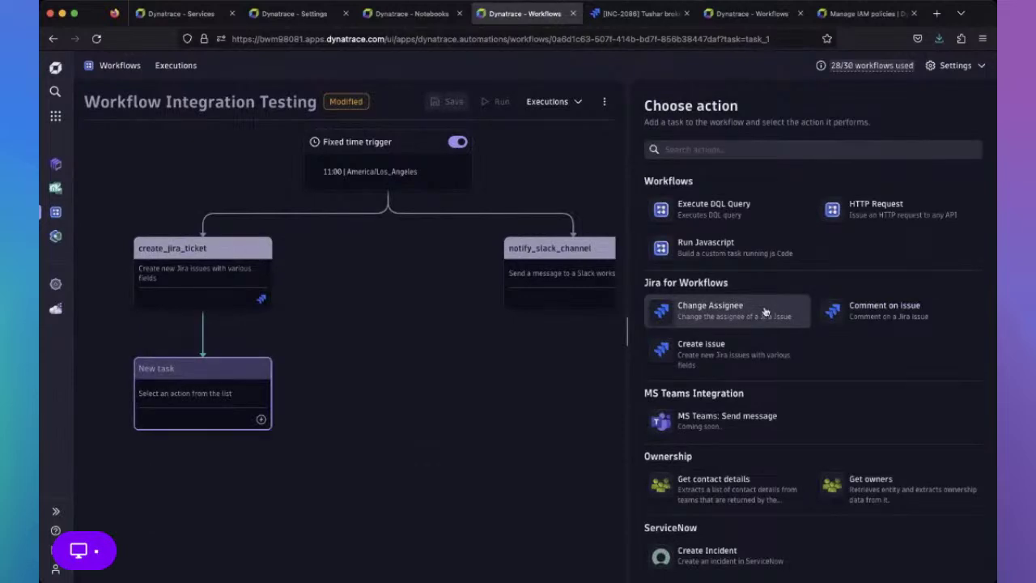